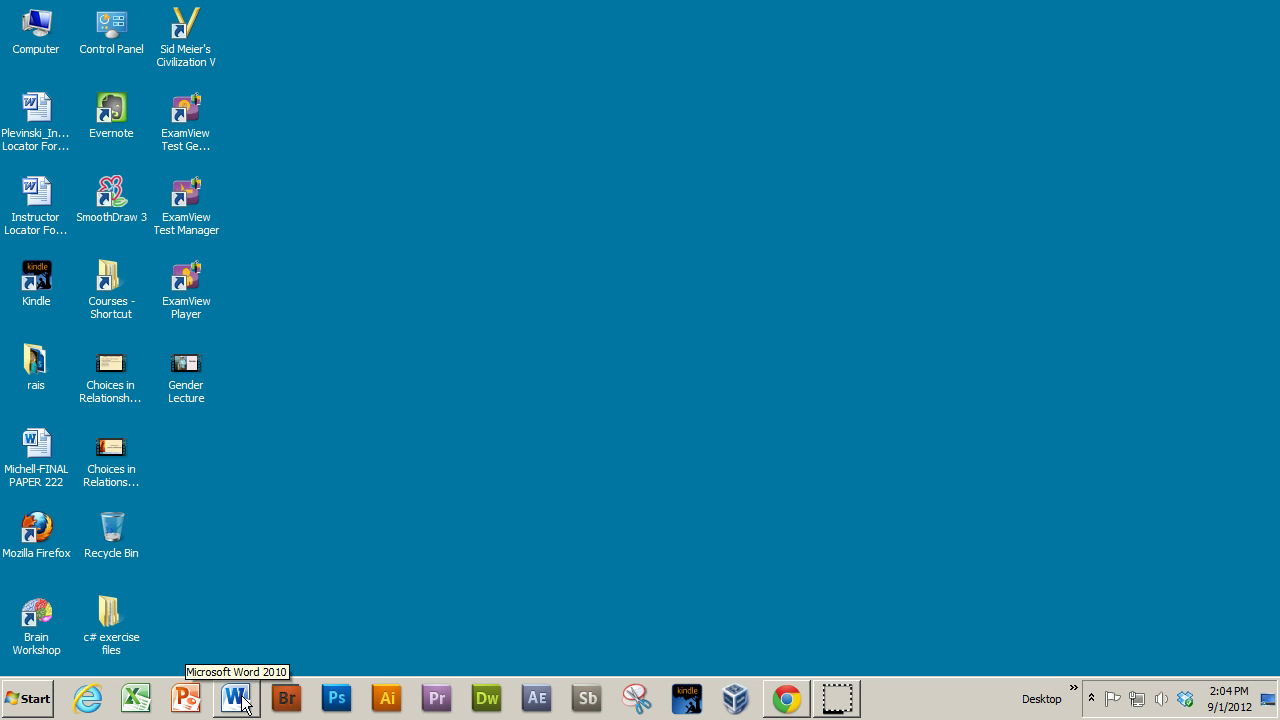
Browse all installed programs for Microsoft Word 2010 in the Microsoft Office folder.
left_click(16, 706)
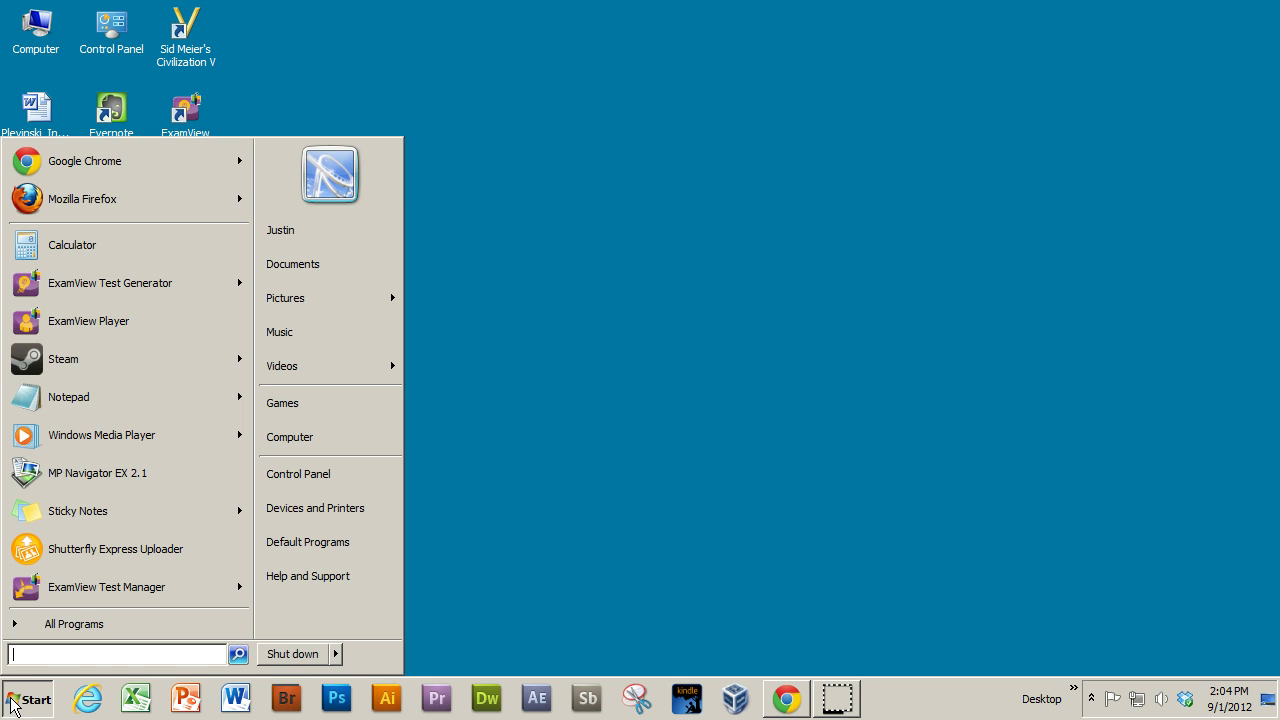
left_click(20, 626)
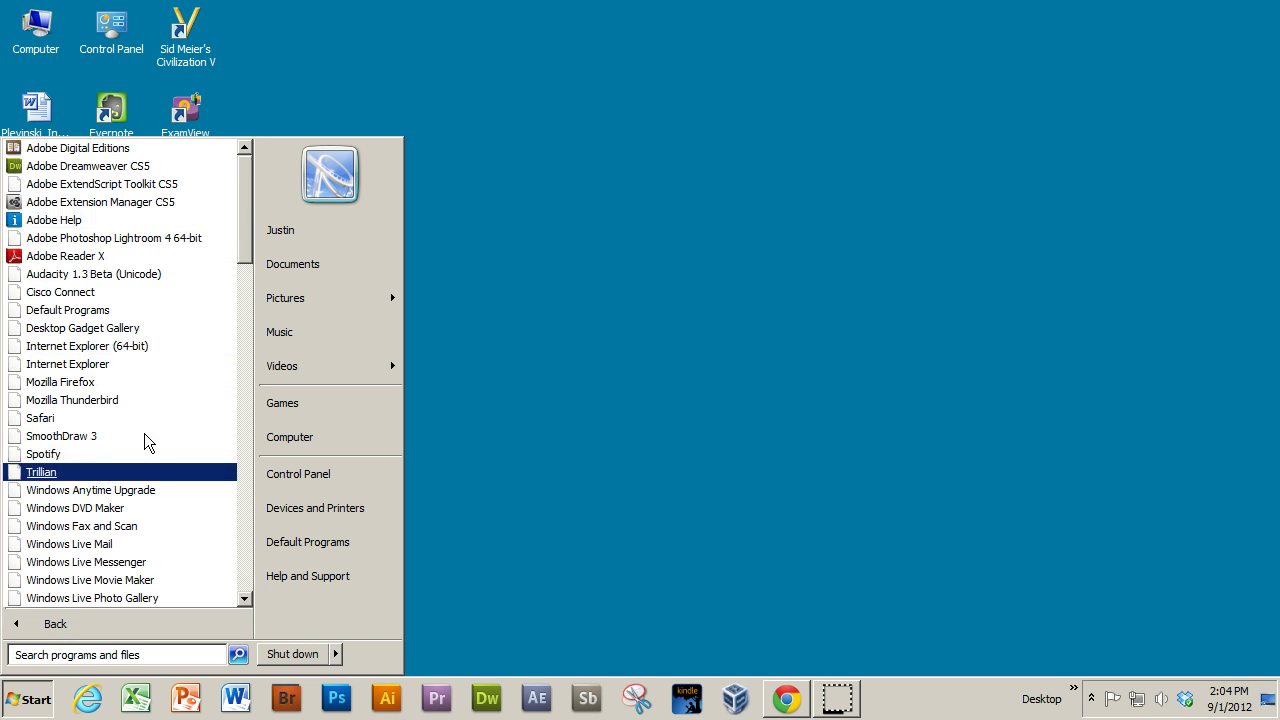
left_click_drag(252, 220, 229, 446)
left_click(135, 490)
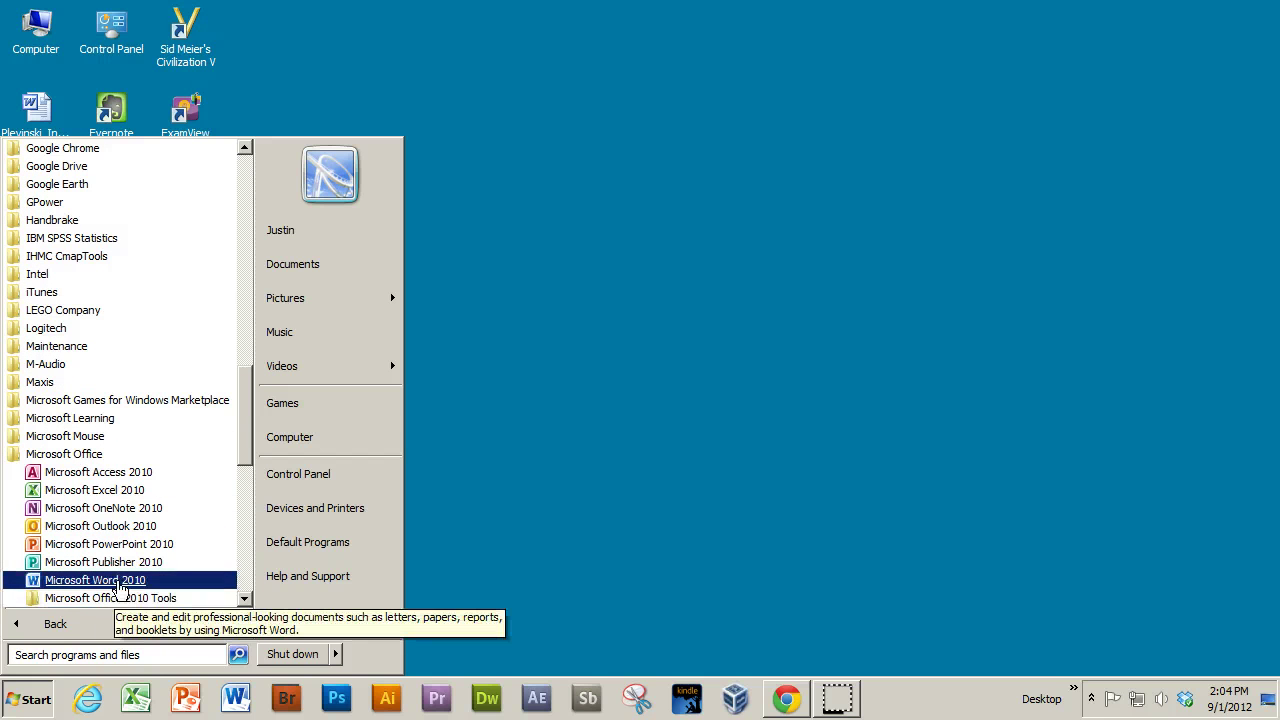
Search the computer's programs for "word" and launch Microsoft Word 2010.
left_click(71, 655)
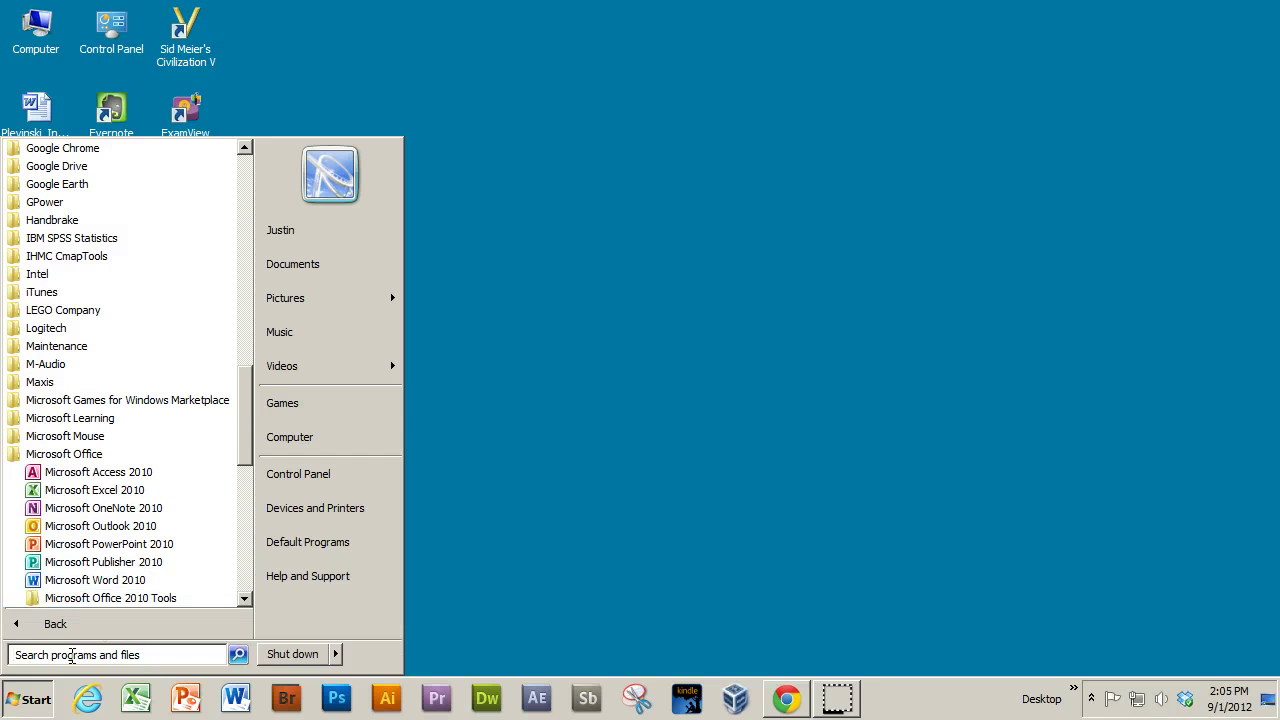
left_click(103, 654)
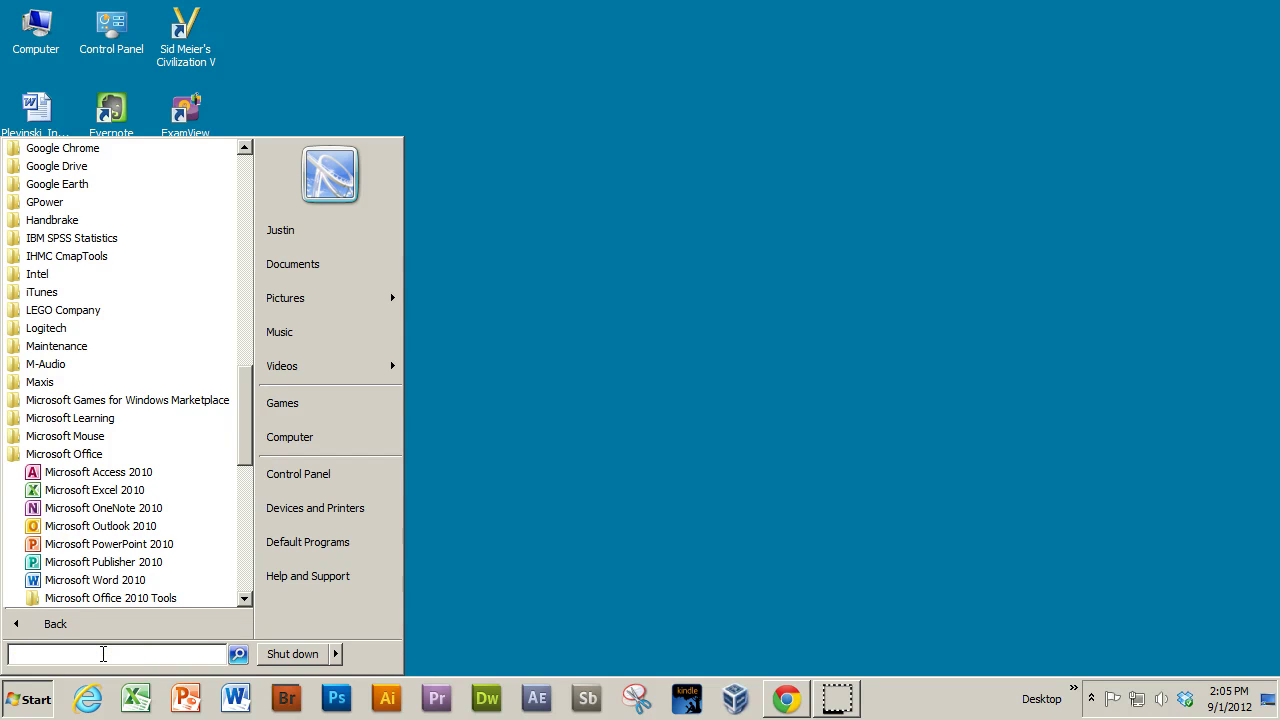
type("word")
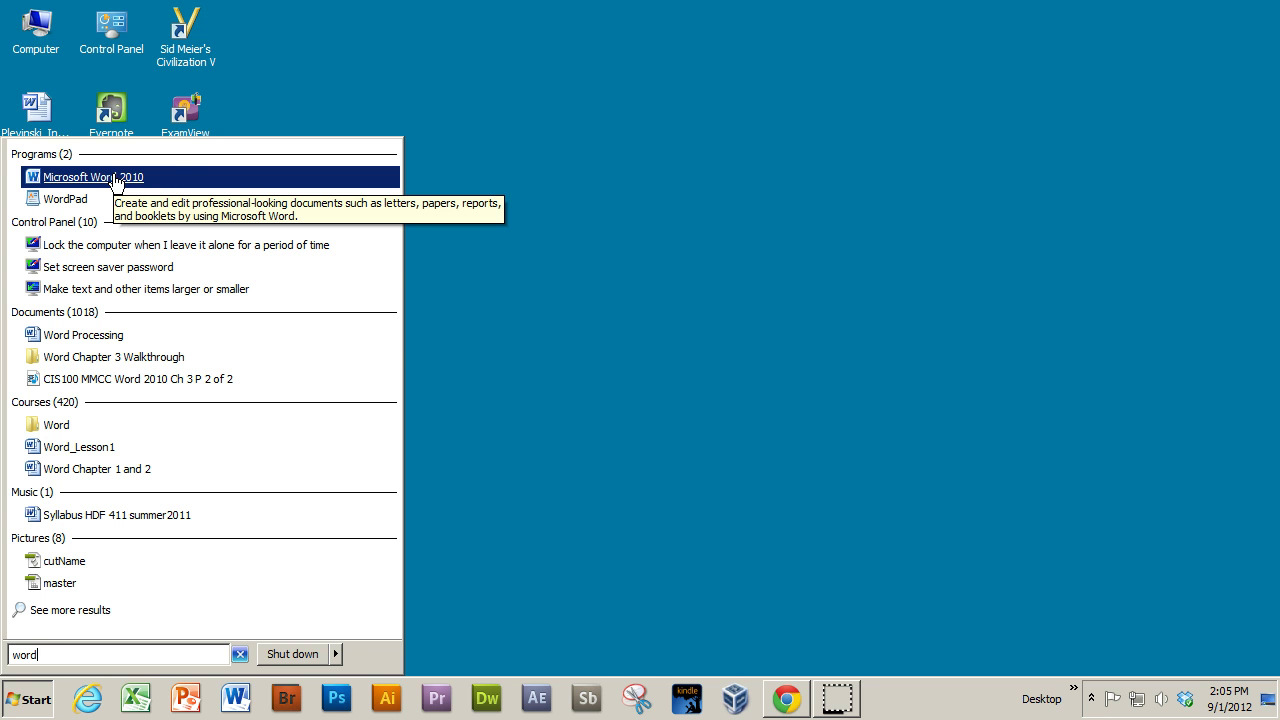
left_click(115, 180)
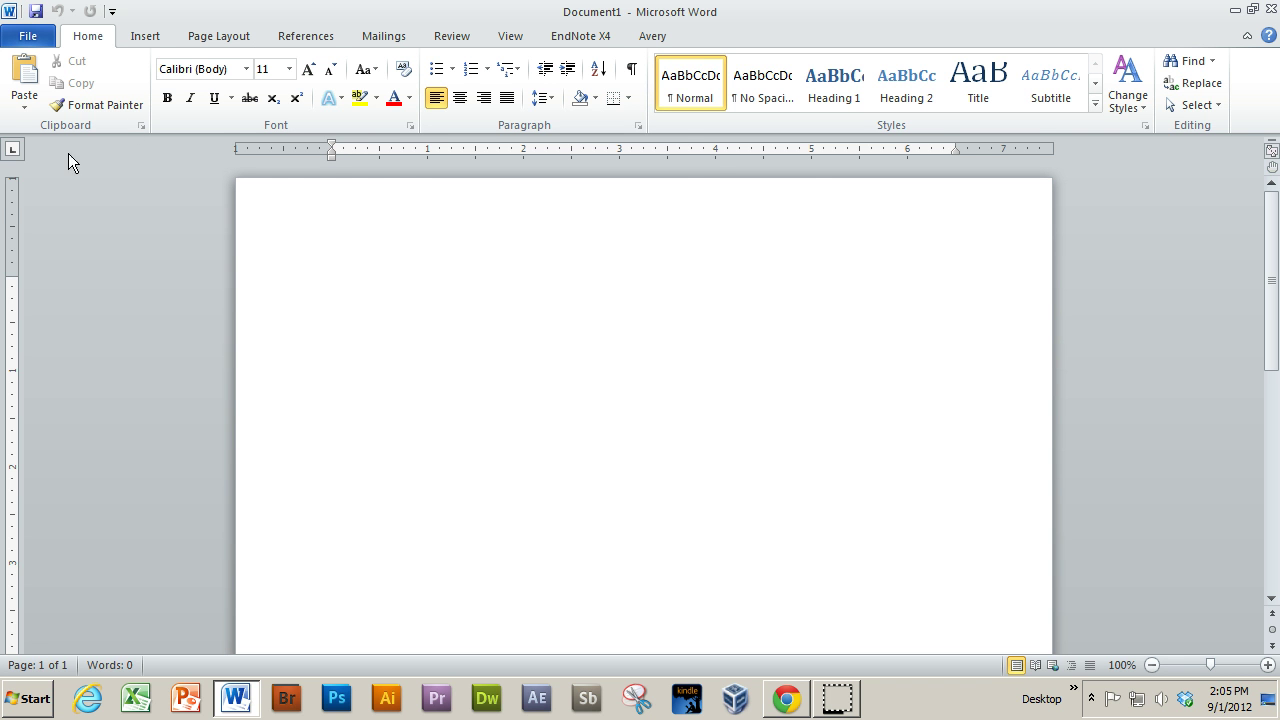
Look through the ribbon's command sets from File to Avery, including the EndNote X4 add-in, ending on the Home commands.
left_click(28, 36)
left_click(155, 40)
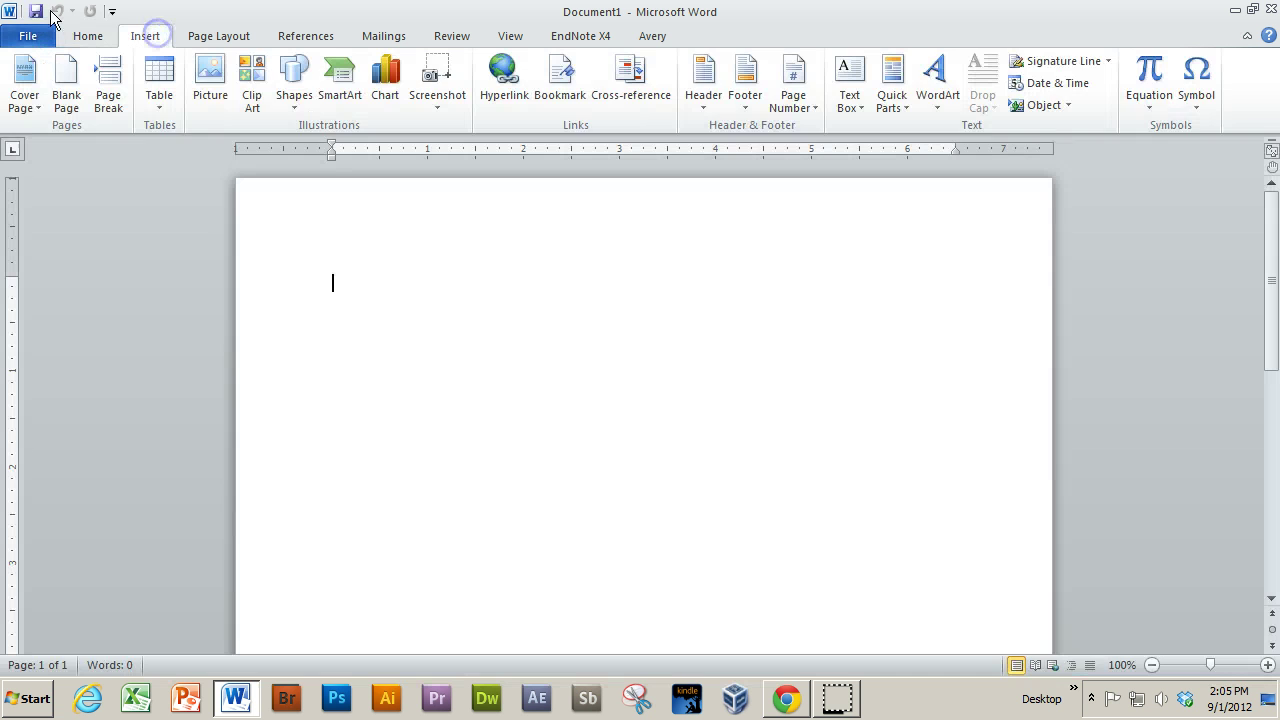
left_click(212, 36)
left_click(300, 36)
left_click(390, 40)
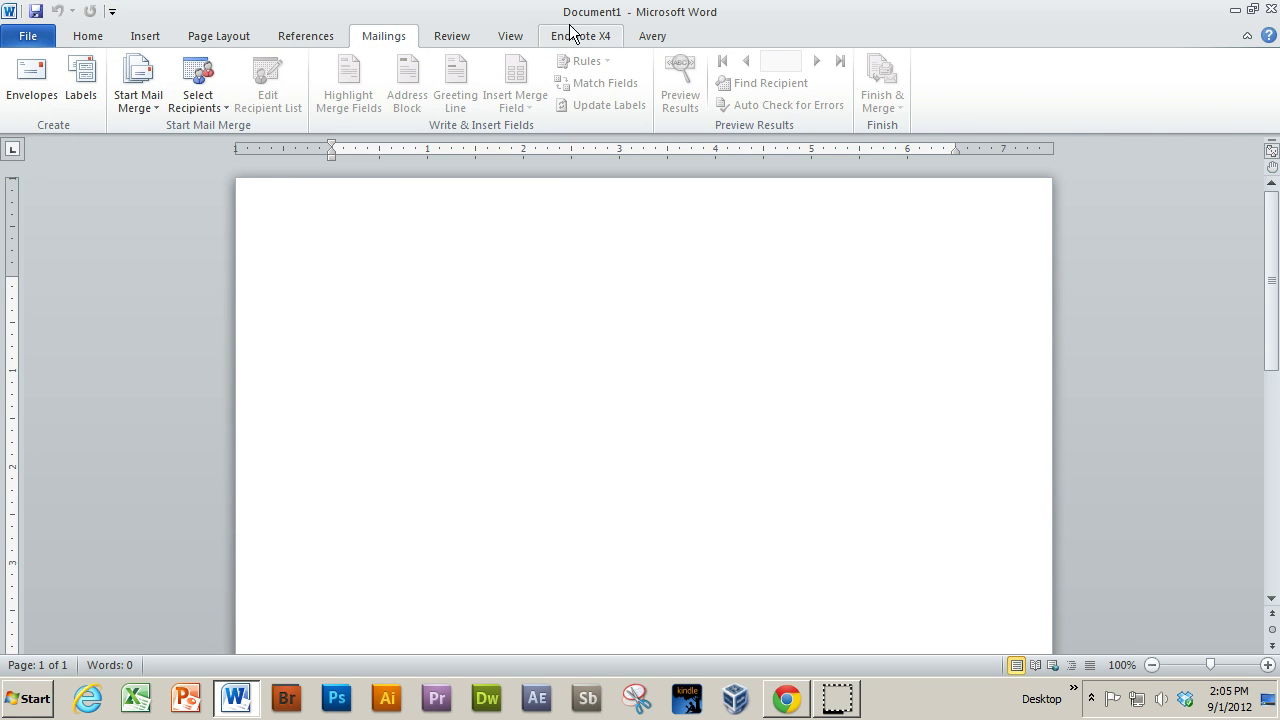
left_click(512, 36)
left_click(577, 32)
left_click(652, 36)
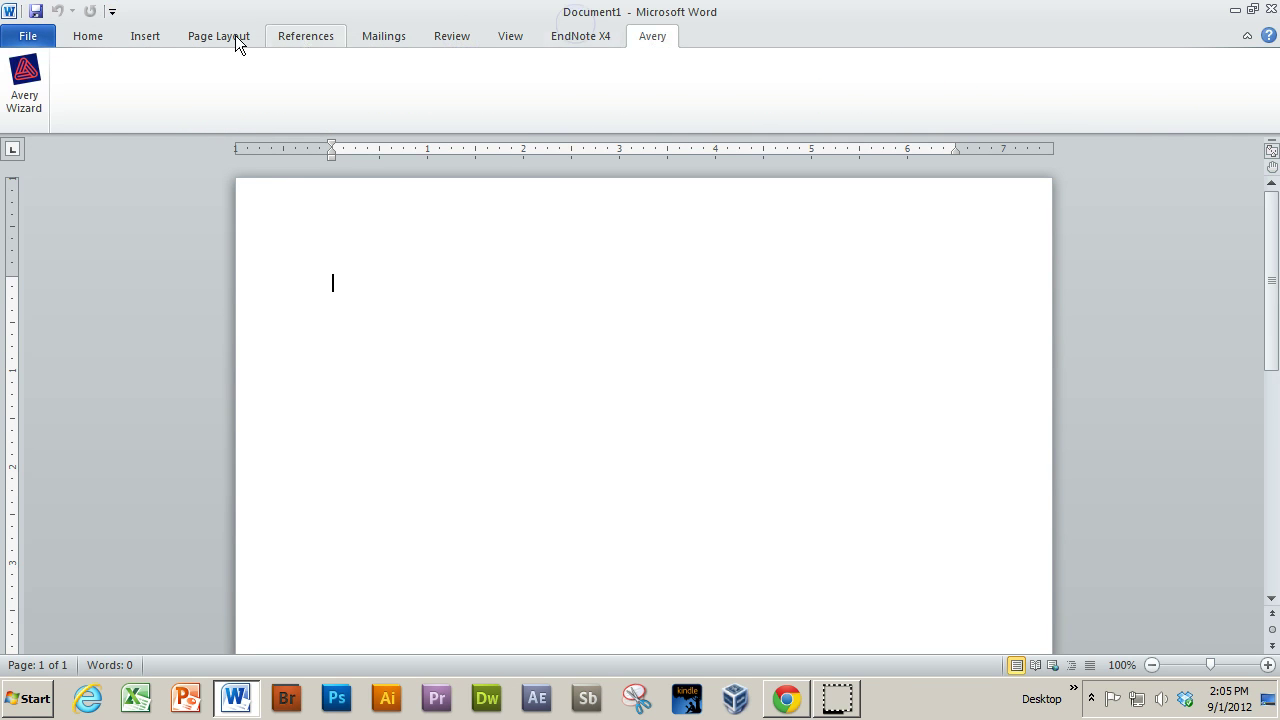
left_click(88, 36)
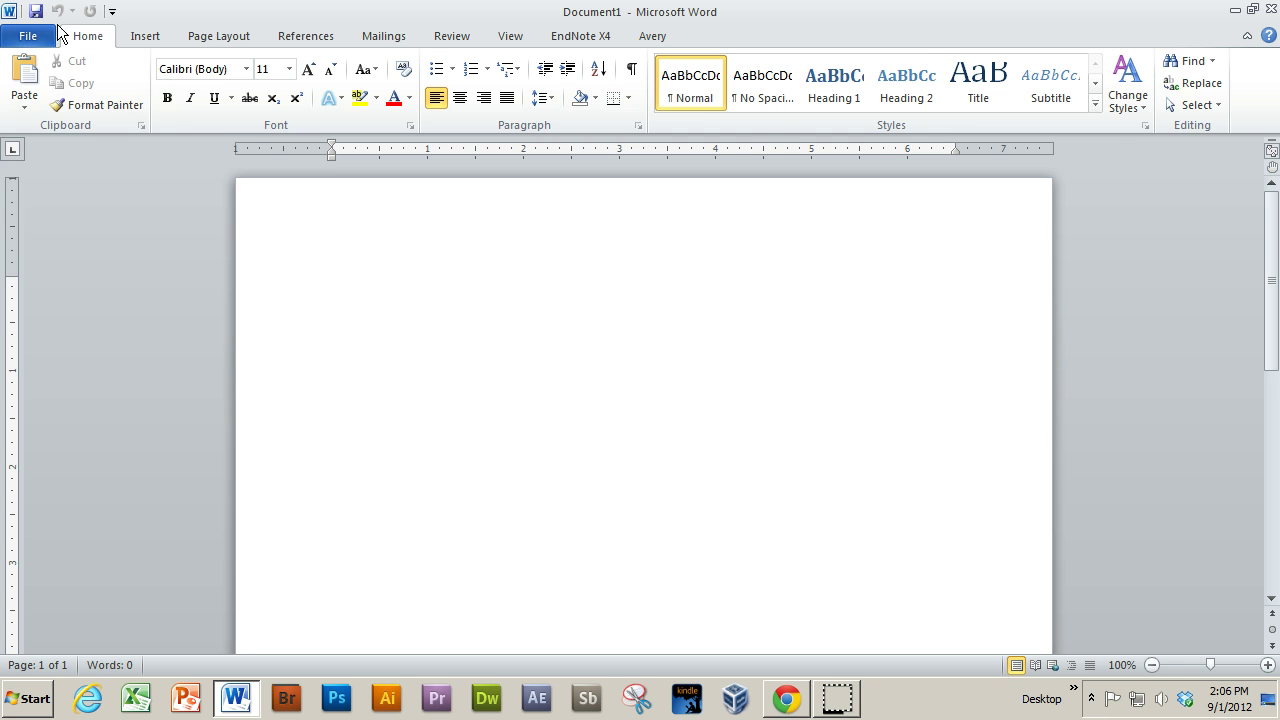
Look again at the Insert, Page Layout, References and Mailings command groups, ending on the Home commands.
left_click(145, 36)
left_click(204, 34)
left_click(286, 35)
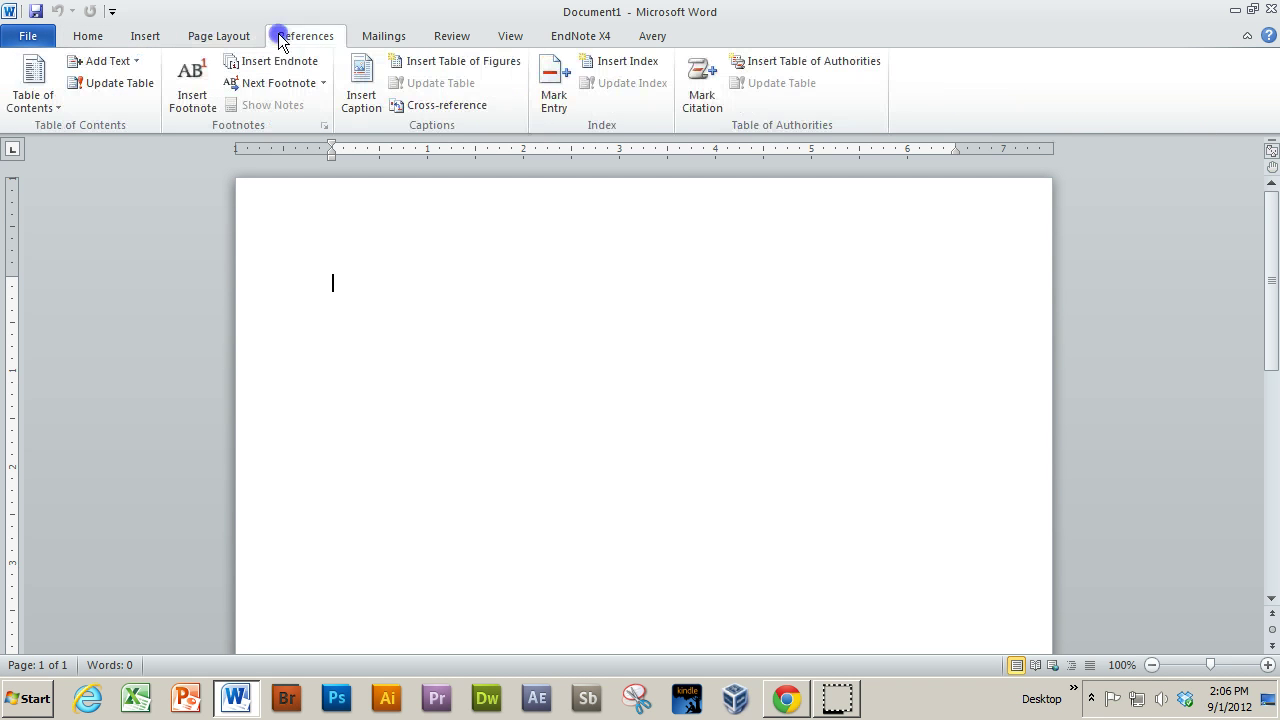
left_click(382, 35)
left_click(88, 36)
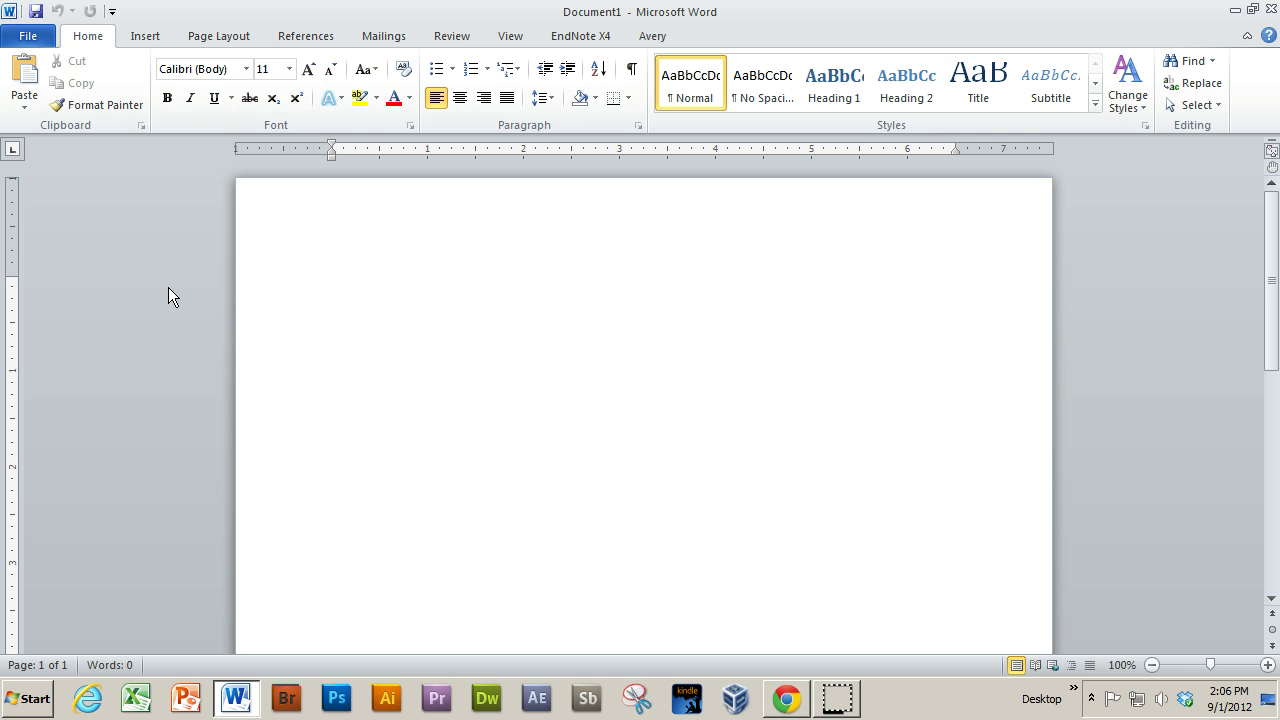
Examine the commands for inserting, references, mailings, reviewing and viewing, ending on the Home commands.
left_click(98, 38)
left_click(160, 36)
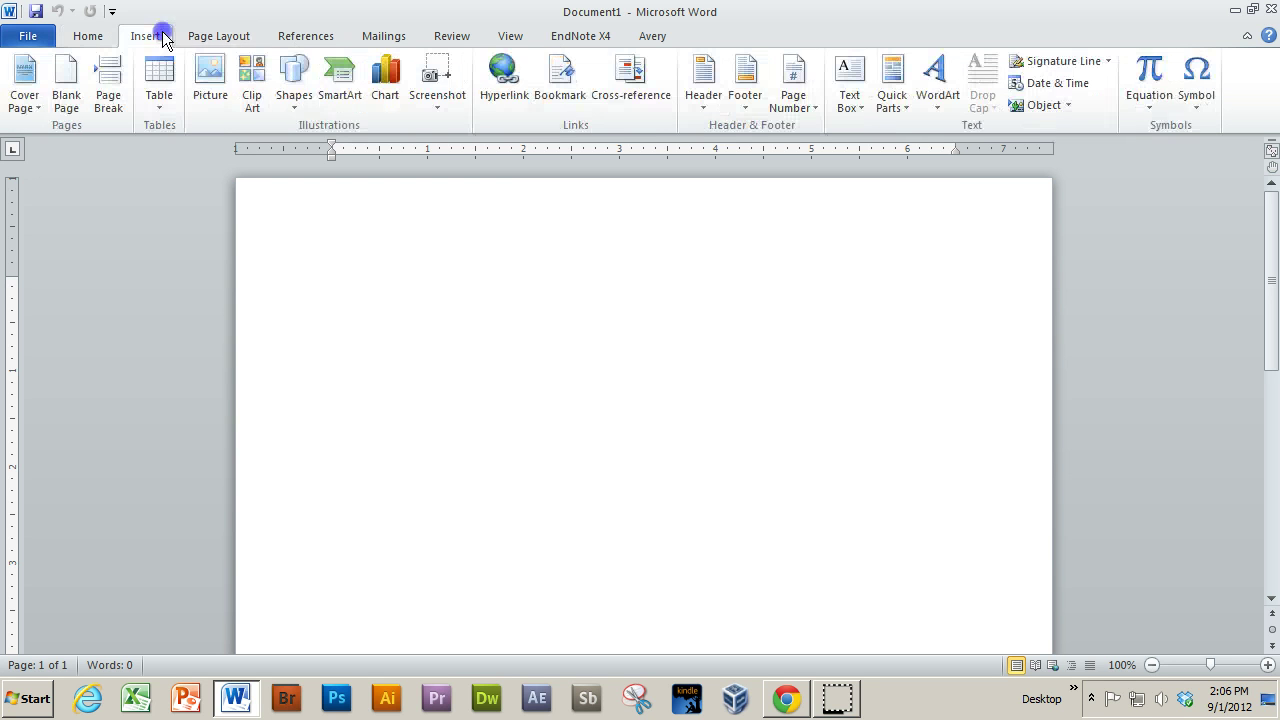
left_click(315, 36)
left_click(389, 36)
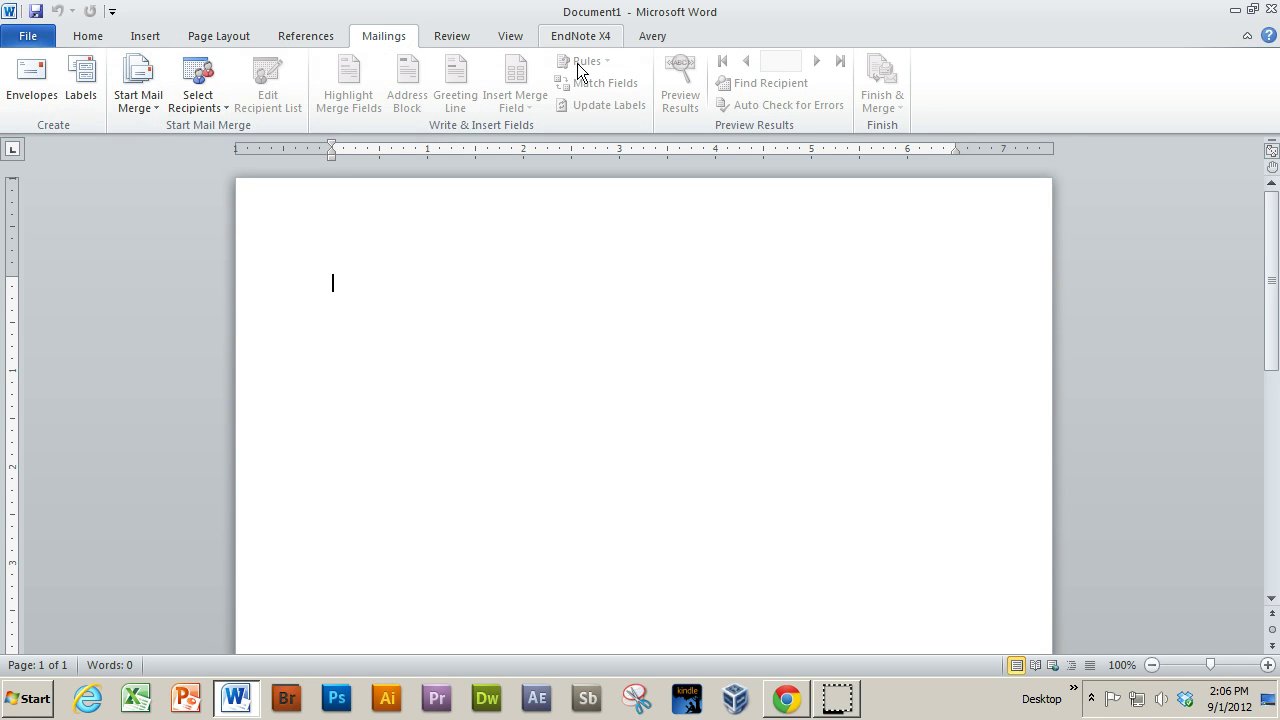
left_click(455, 36)
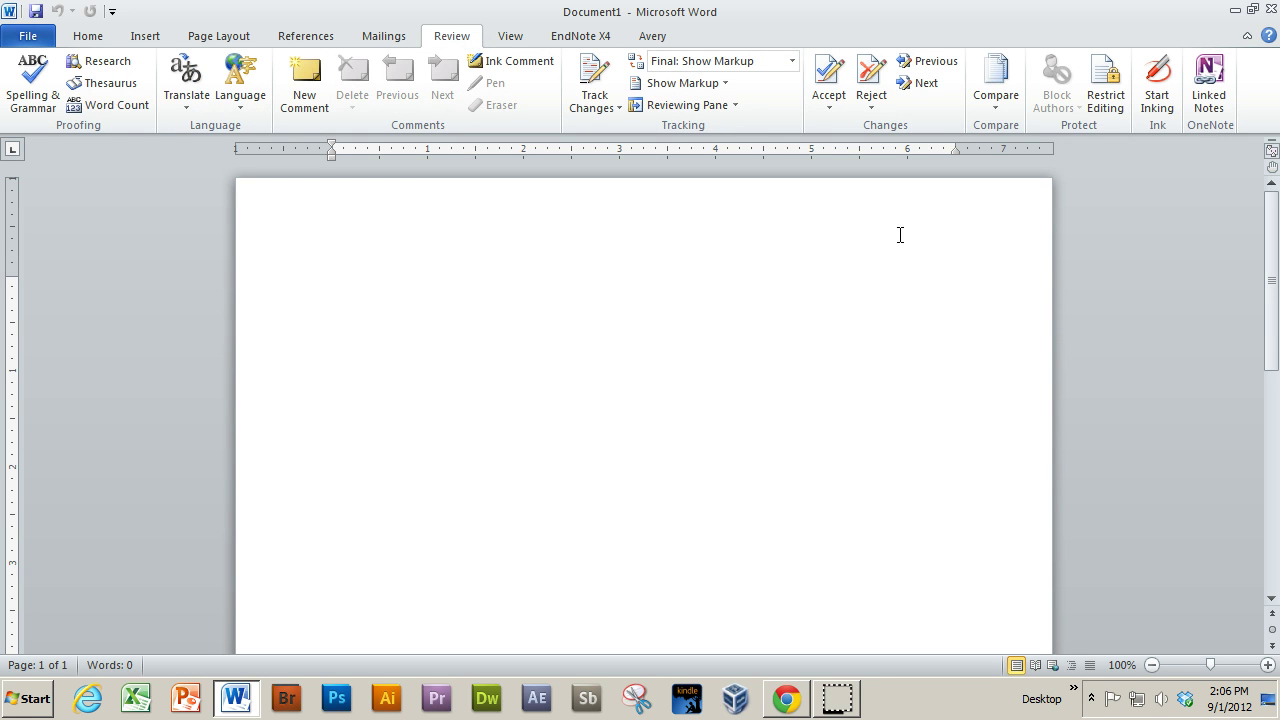
left_click(522, 40)
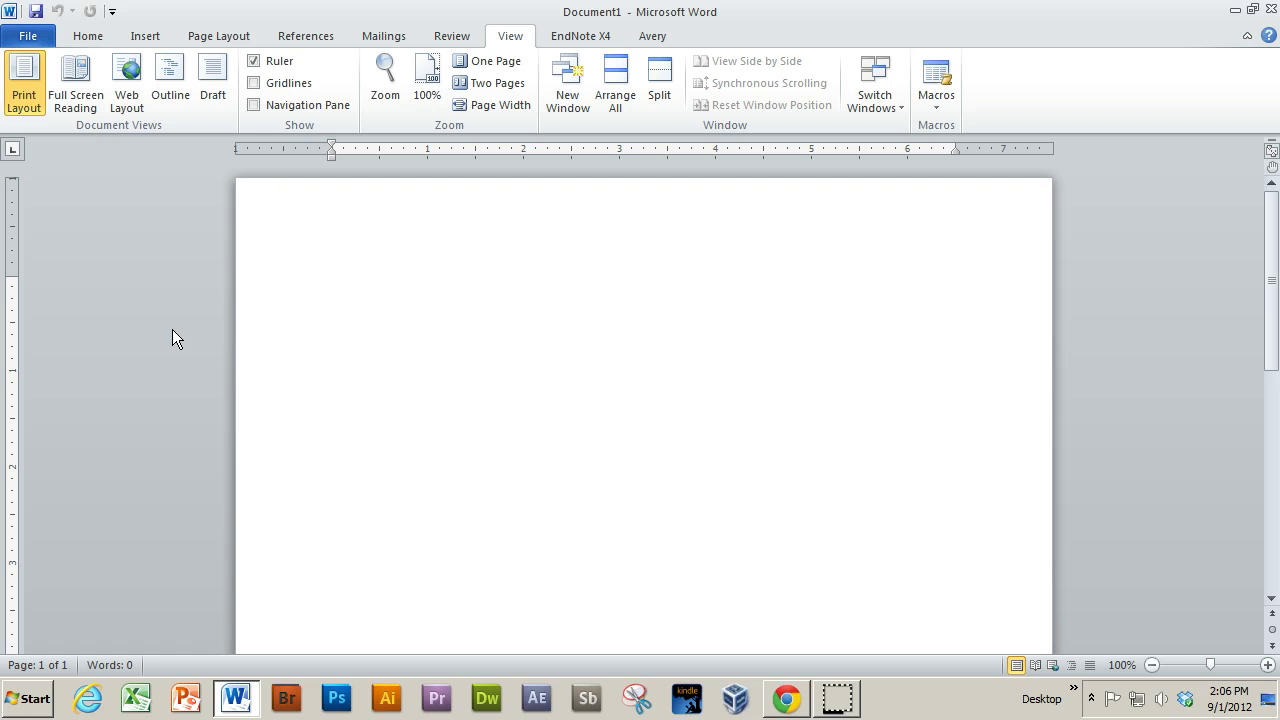
left_click(90, 40)
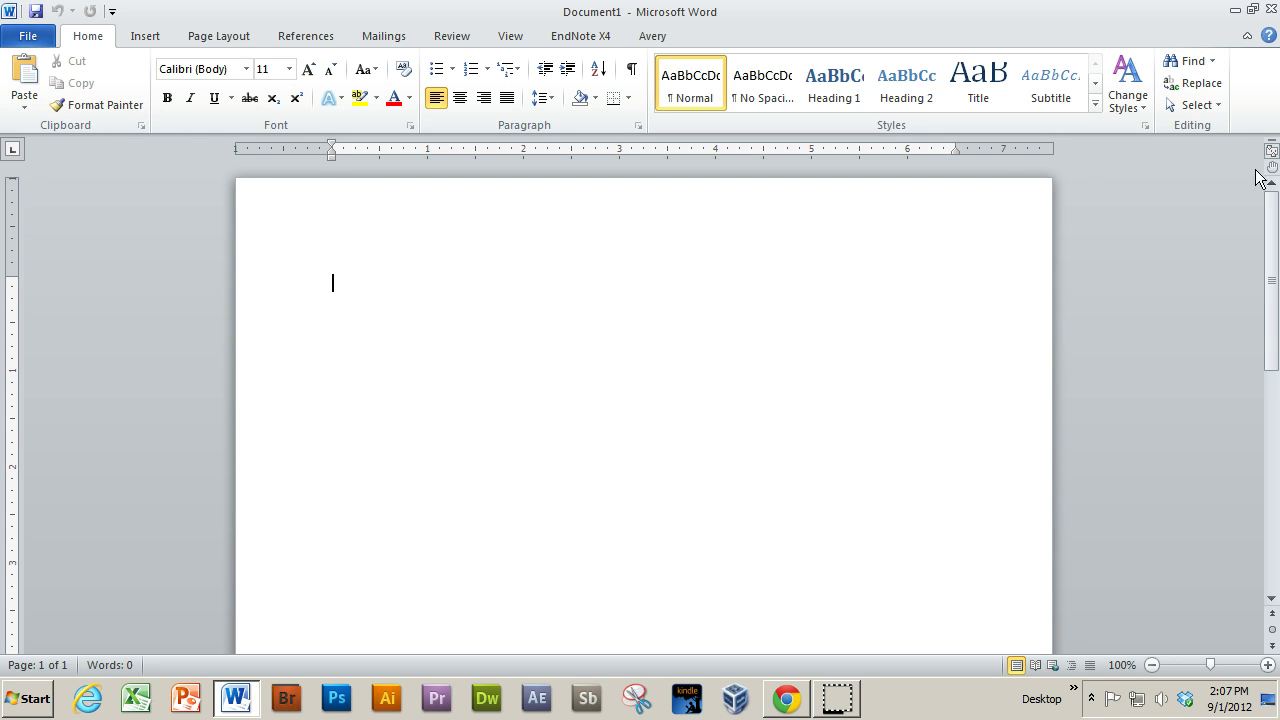
Write "Here I am typing some stuff! Awesome!" on the first line of the blank document.
left_click(148, 36)
left_click(82, 36)
type("Here I am try")
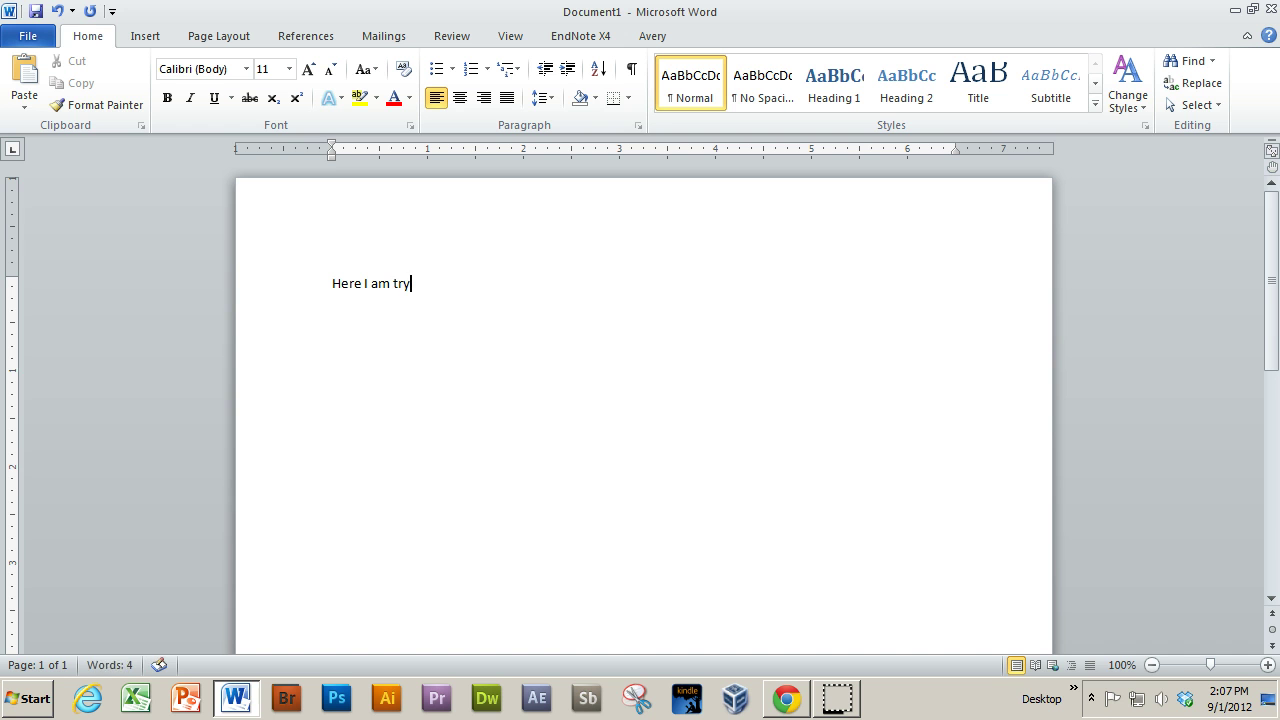
key("BackSpace")
key("BackSpace")
type("yping some stuff! Awesome!")
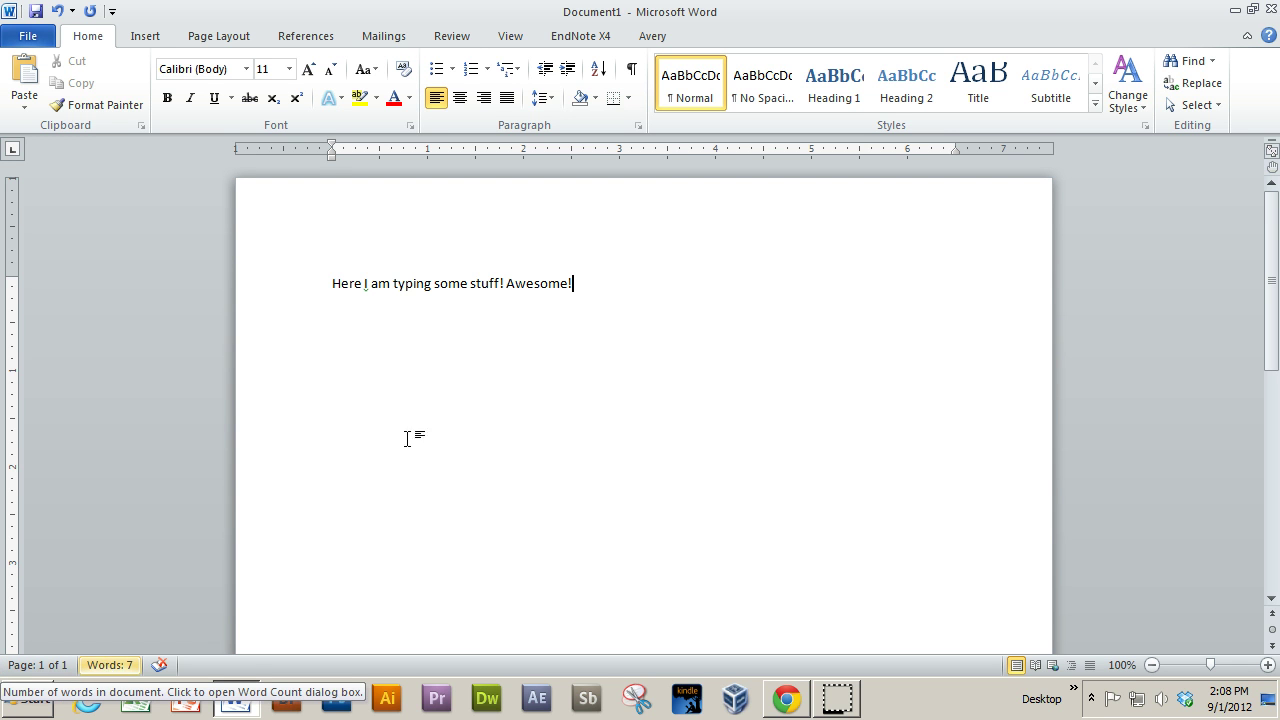
Check the word count of "some stuff! Awesome!" and review the flagged proofing issues, leaving the text unchanged and deselected.
left_click_drag(579, 283, 459, 299)
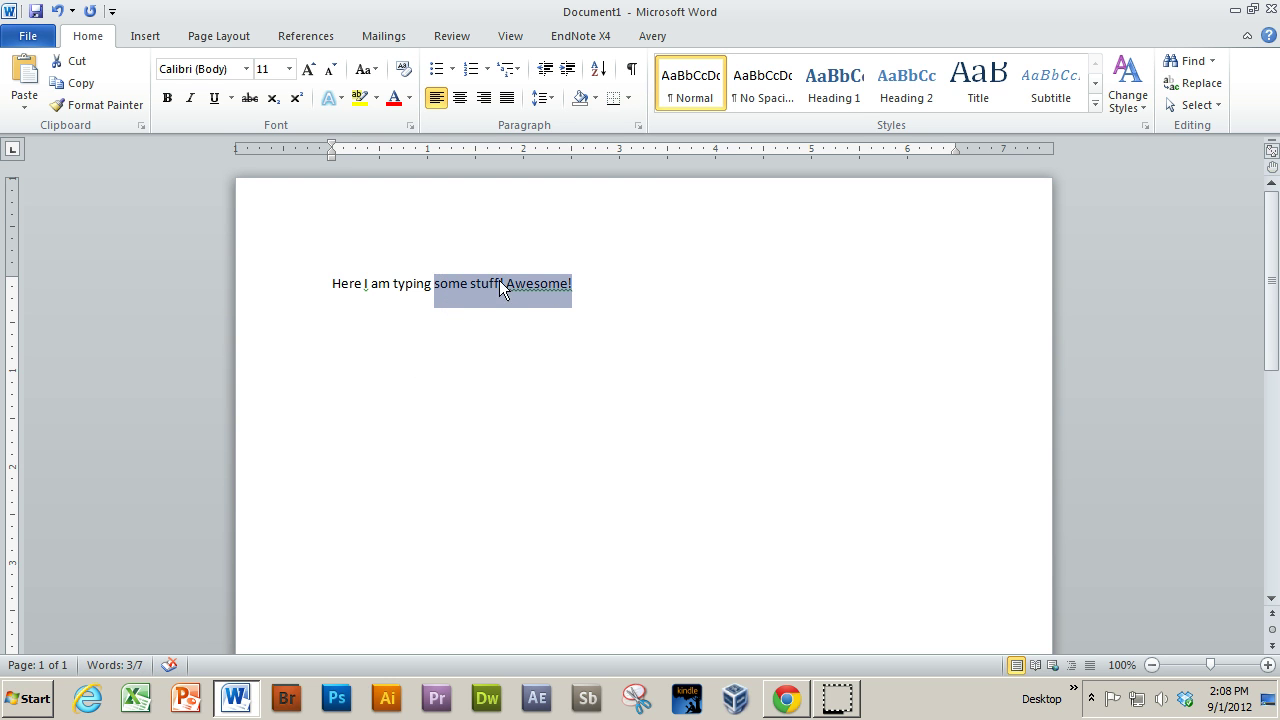
left_click(174, 666)
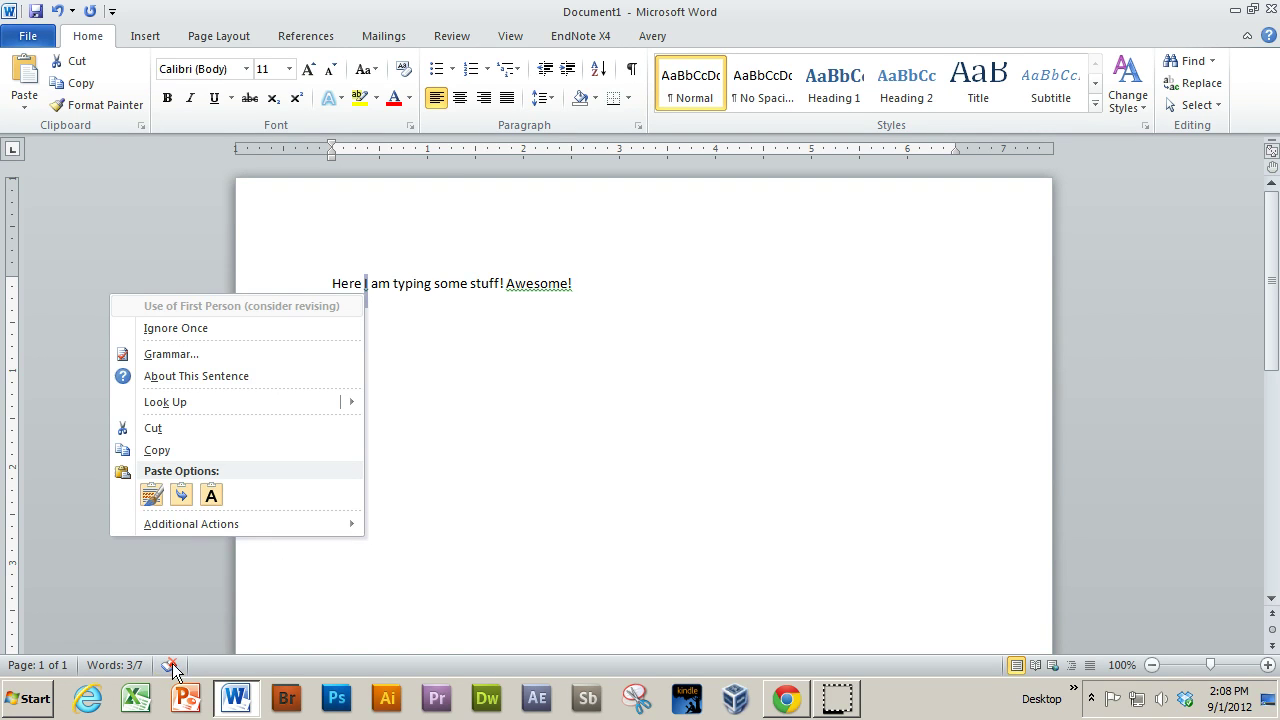
left_click(174, 666)
key("Escape")
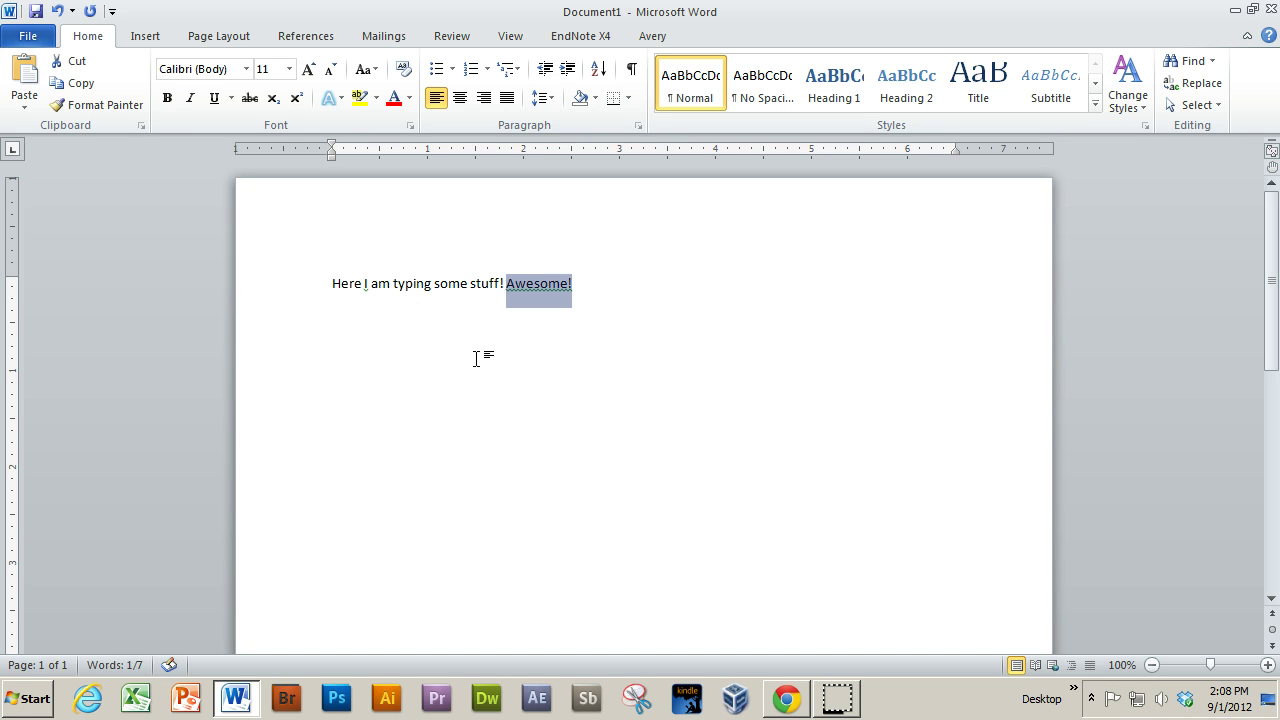
left_click(614, 284)
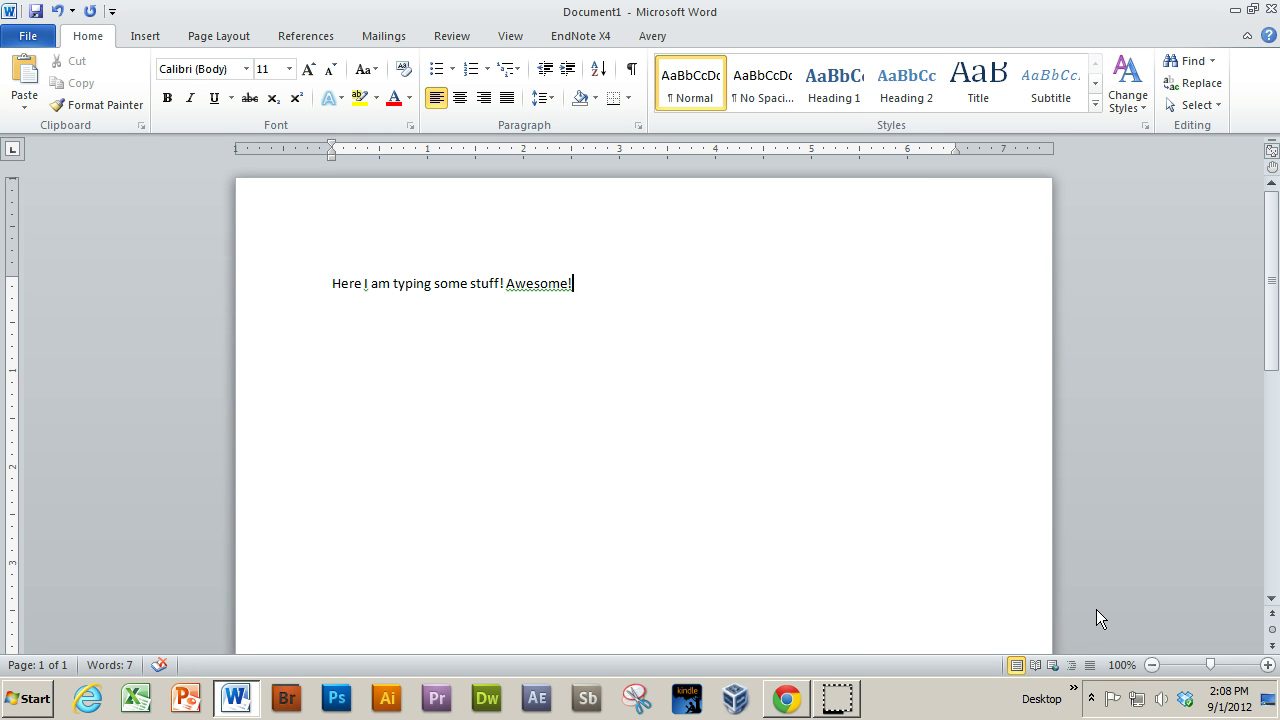
View the document in Full Screen Reading, Web Layout, Outline and Draft views, then return to Print Layout.
left_click(1036, 665)
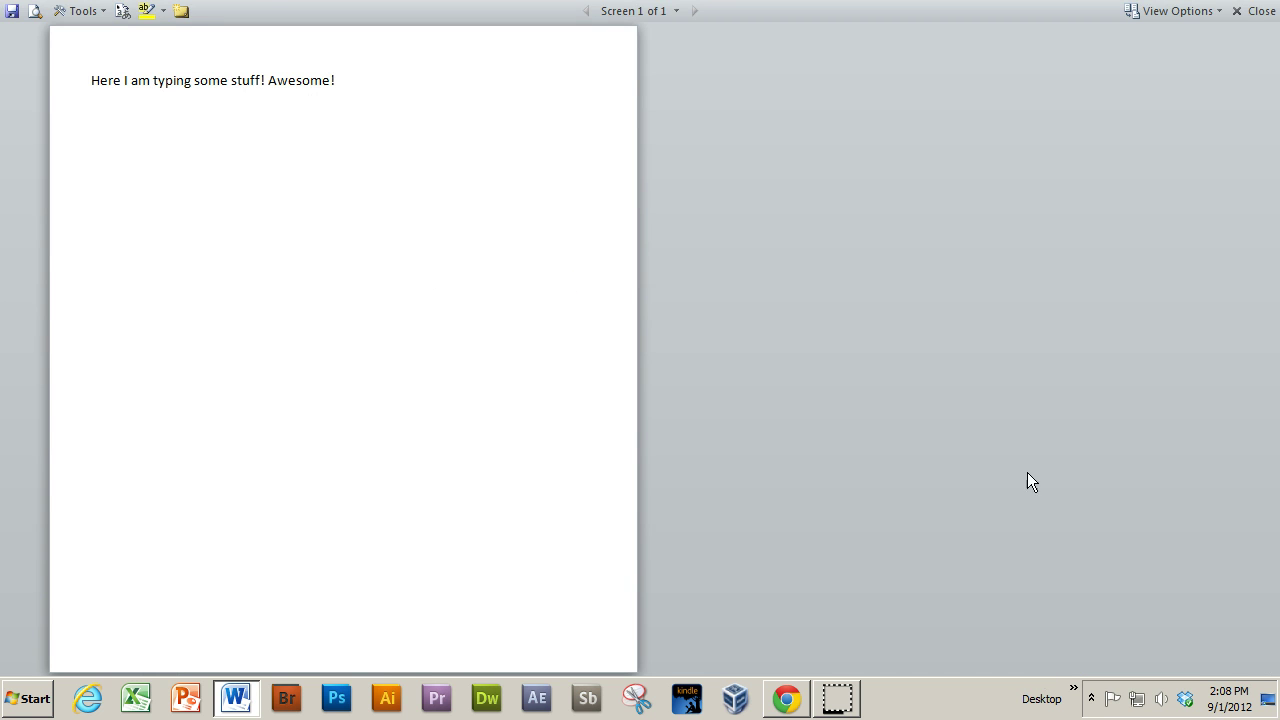
left_click(1256, 11)
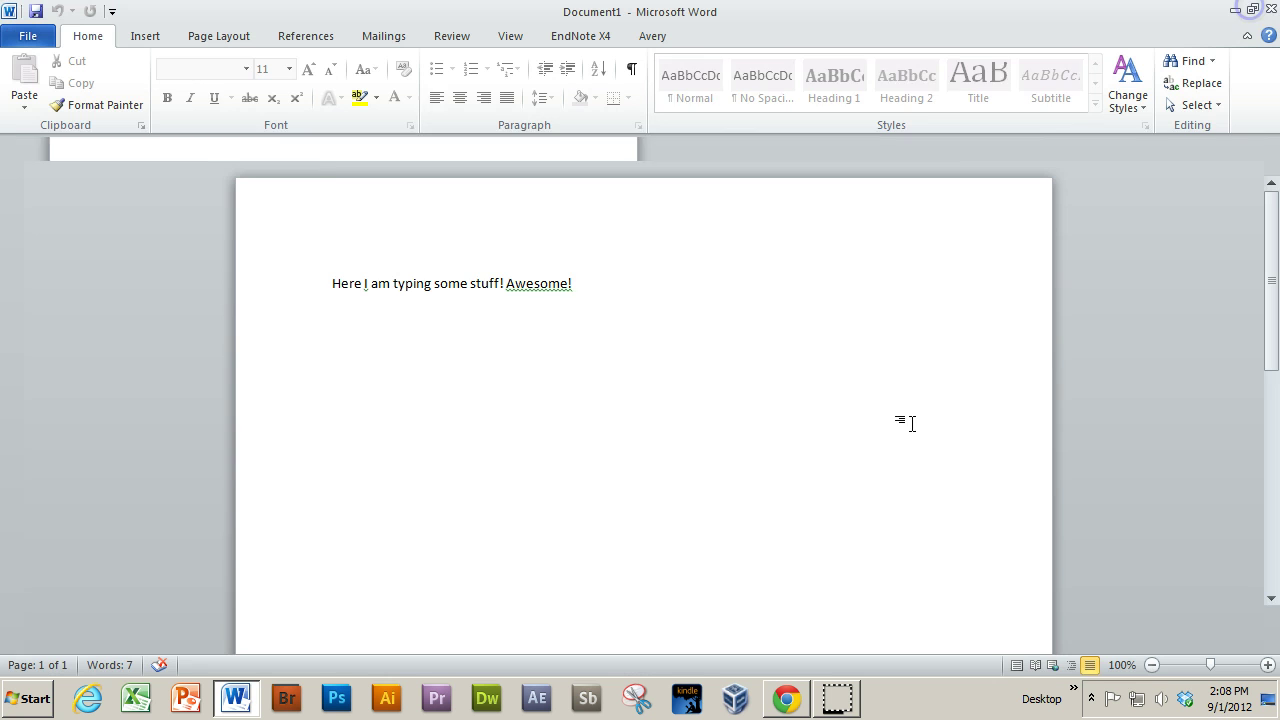
left_click(1053, 665)
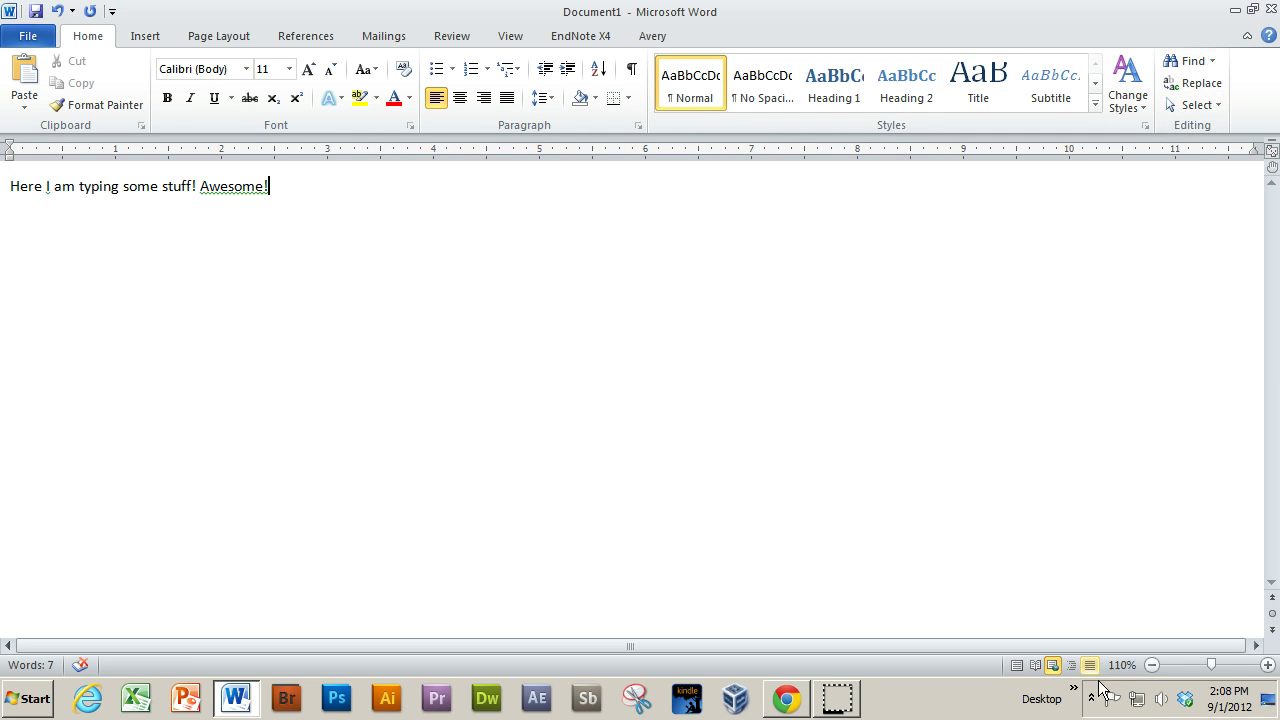
left_click(1071, 665)
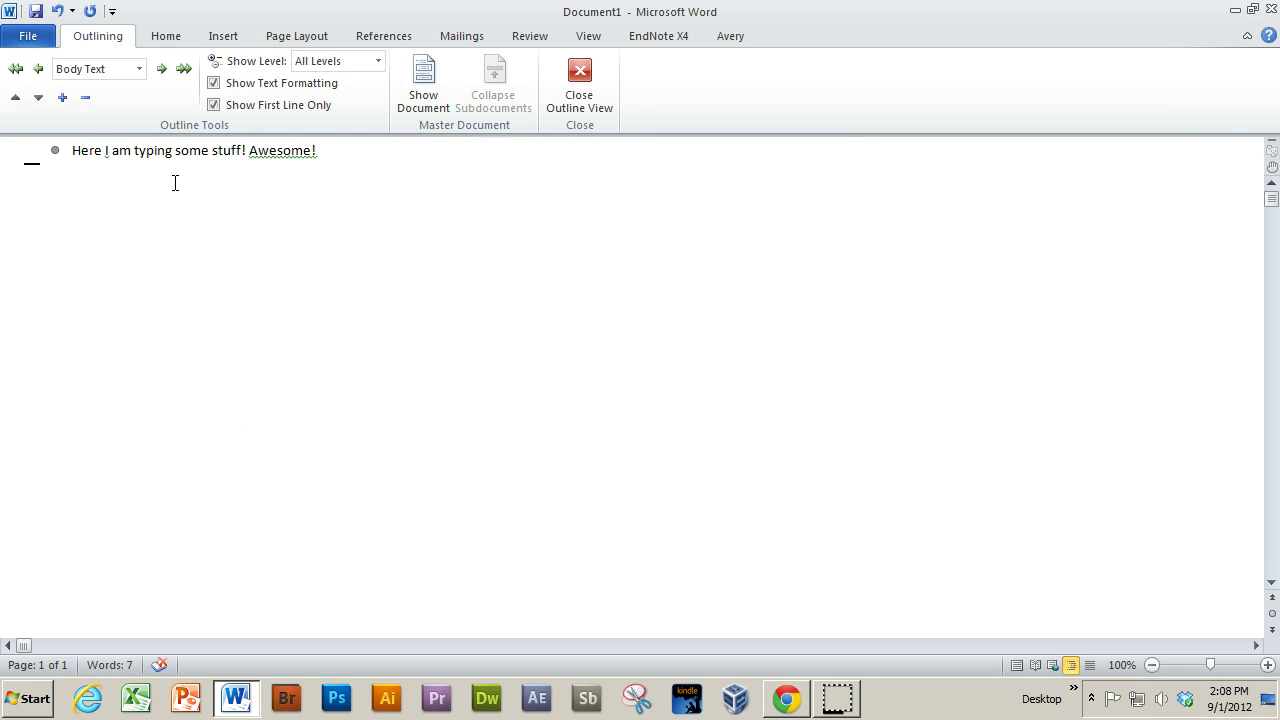
left_click(1090, 665)
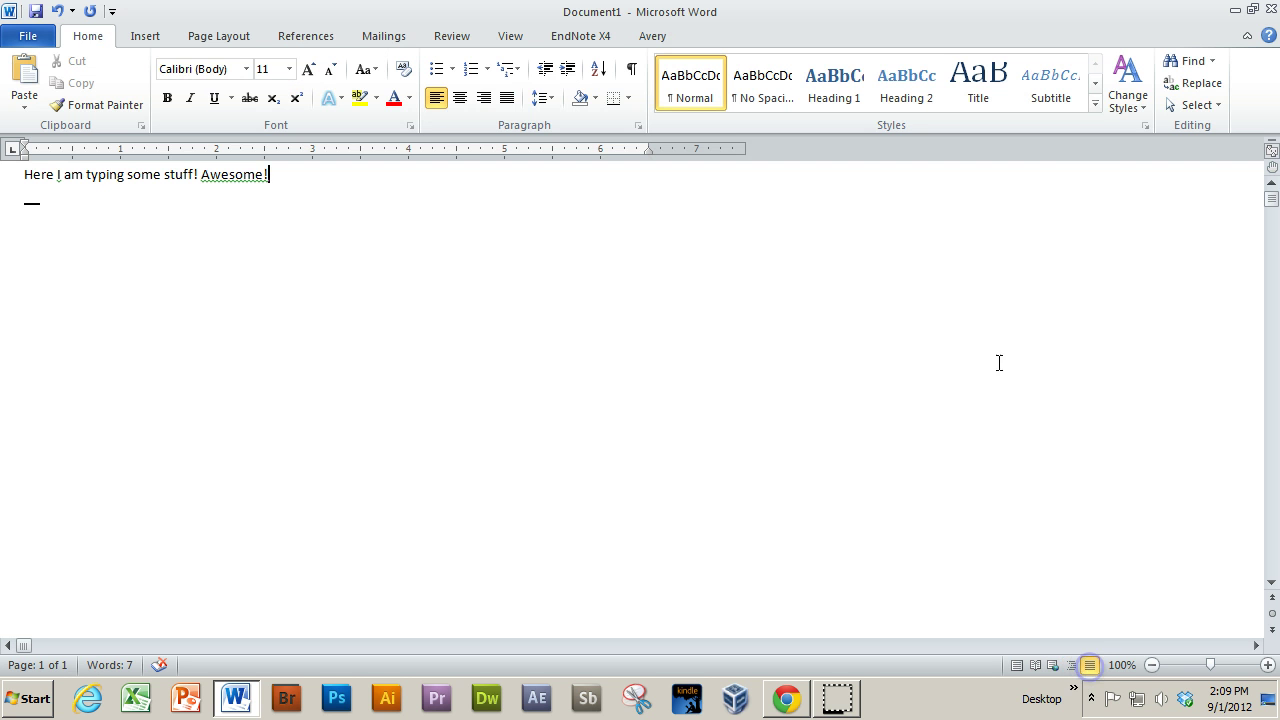
left_click(1017, 665)
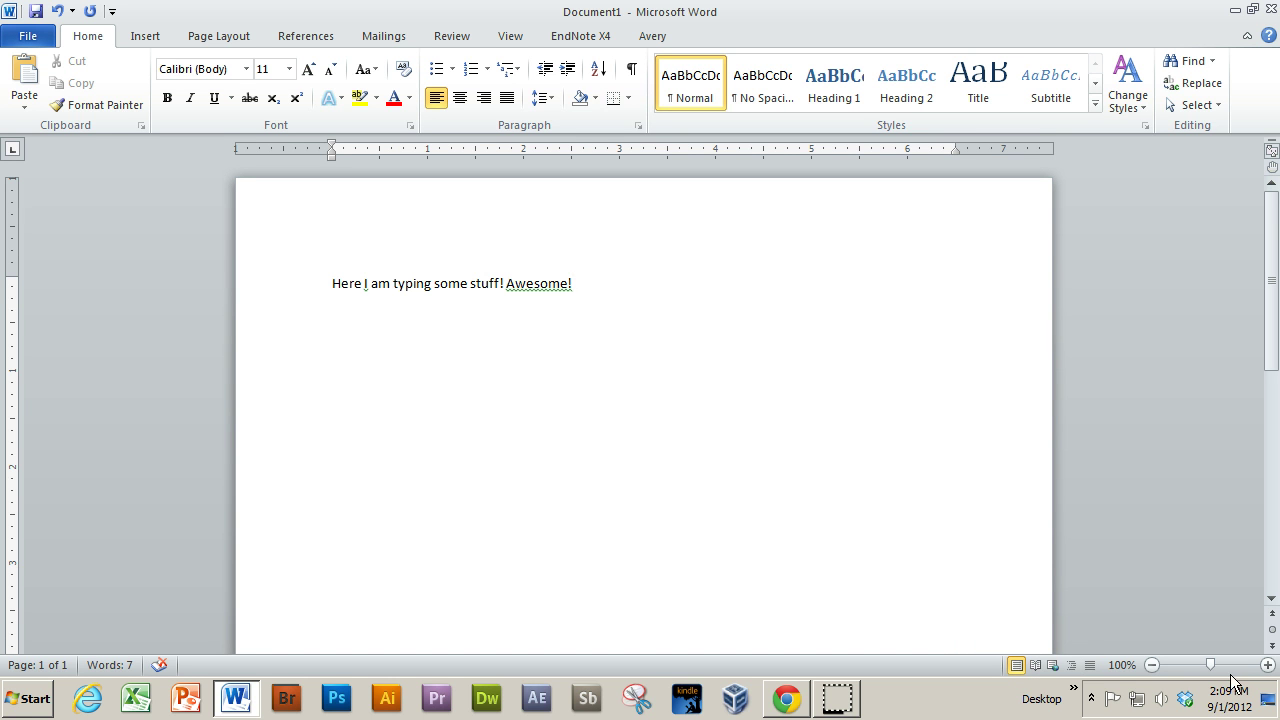
Zoom the document out to 10%, in to 500%, and back to 100%.
left_click_drag(1205, 665, 1153, 675)
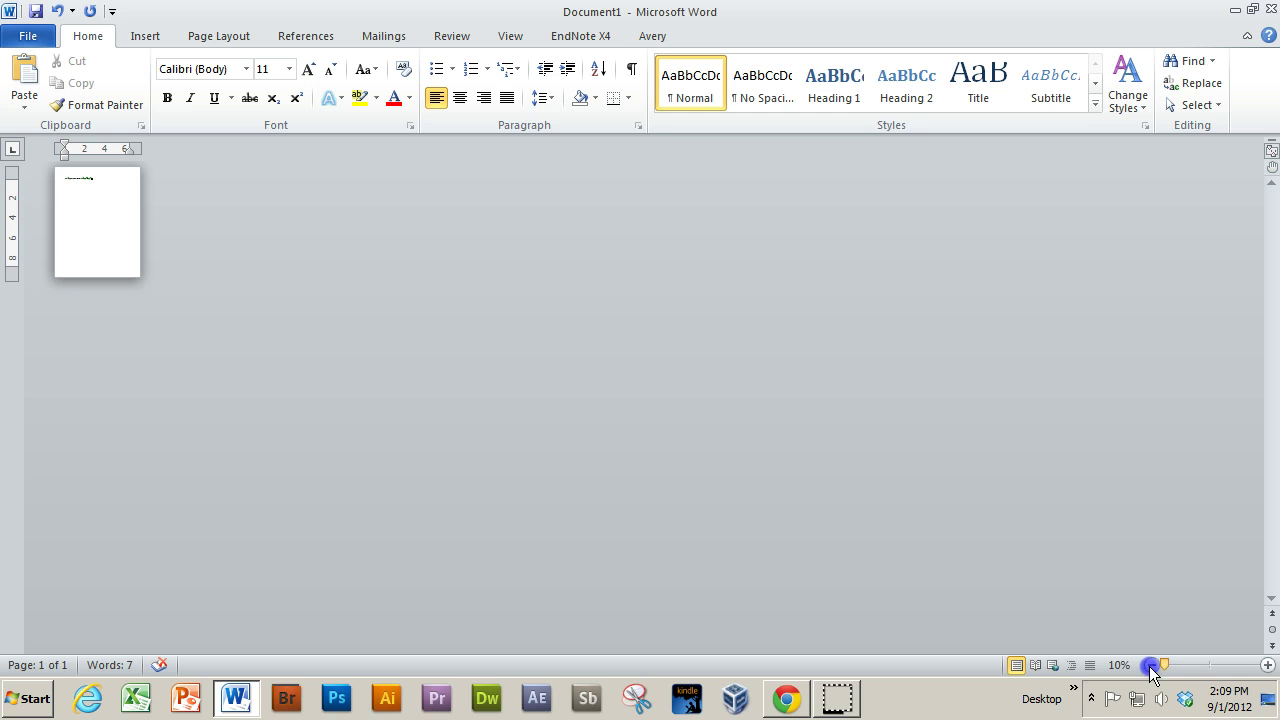
left_click_drag(1151, 666, 1272, 675)
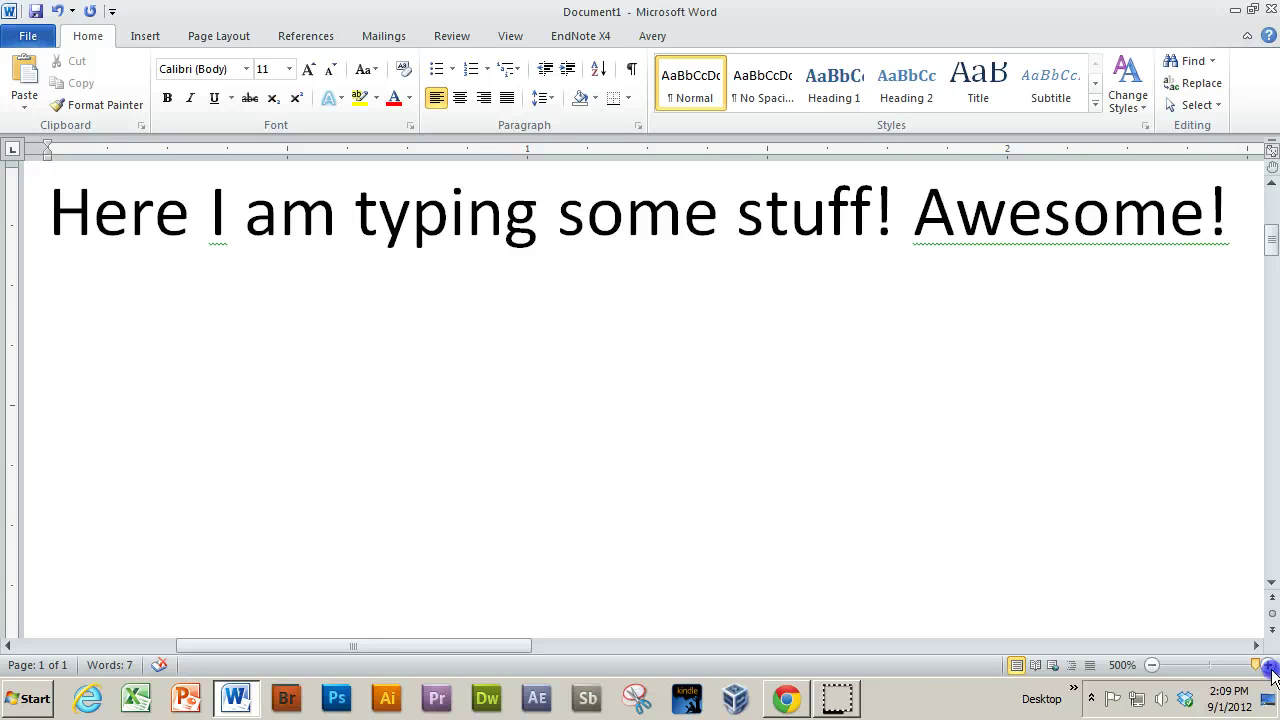
left_click_drag(1256, 666, 1208, 670)
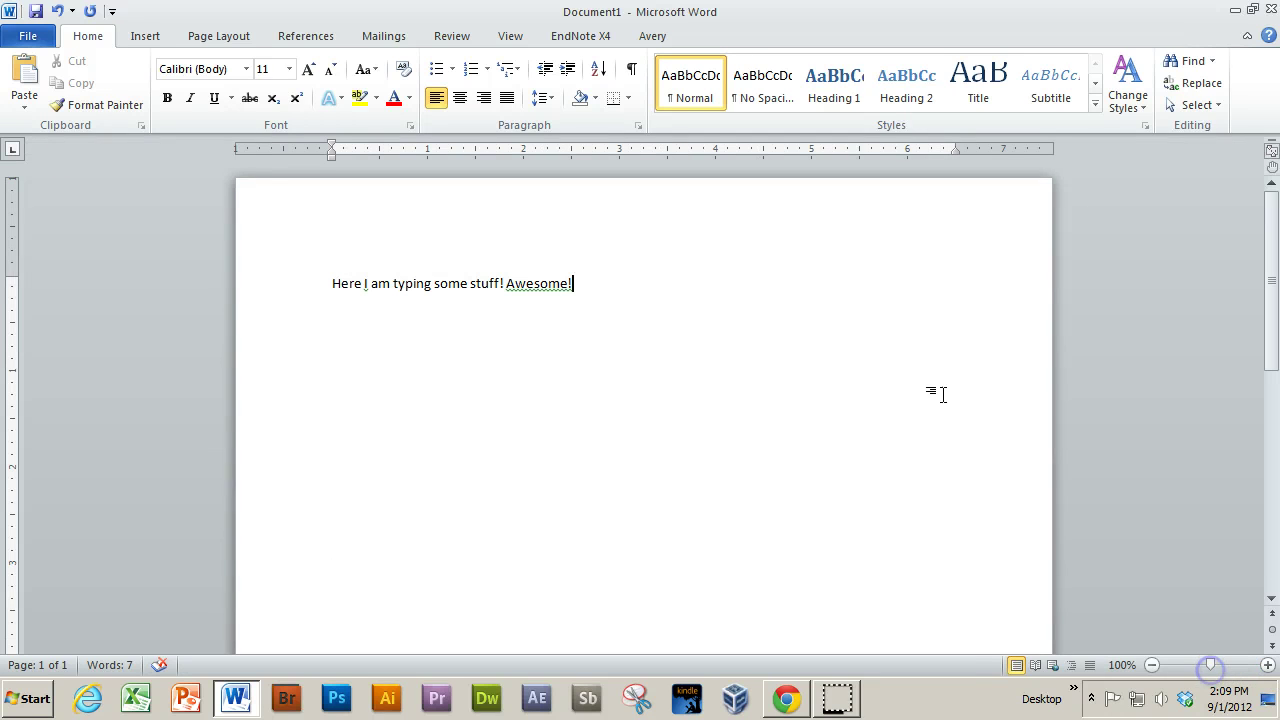